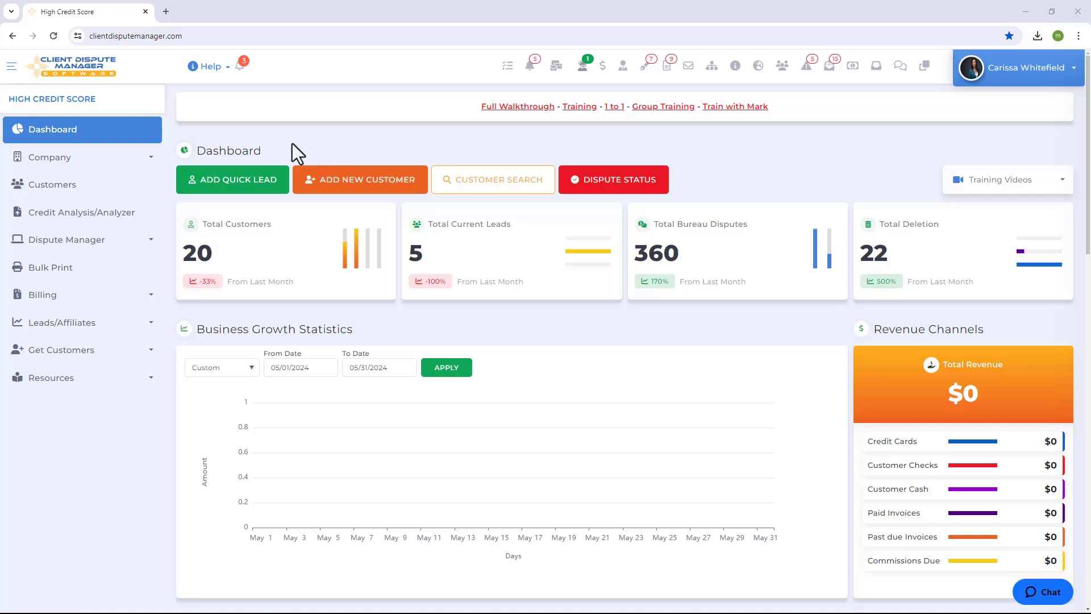
- Open the Dispute Manager and go to its credit report import section
{"action": "left_click", "coordinate": [79, 250]}
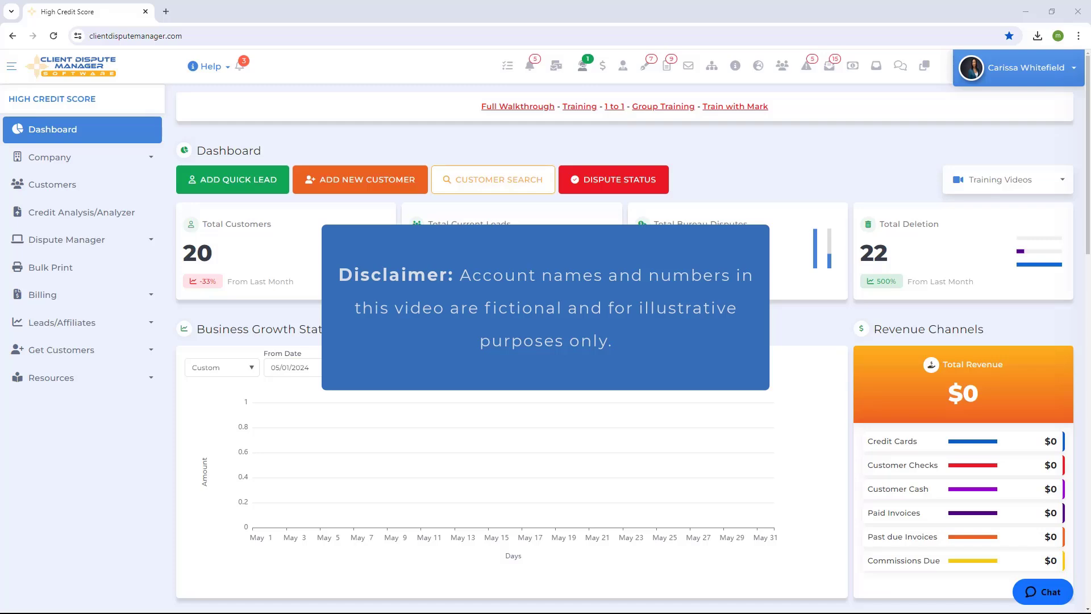
{"action": "left_click", "coordinate": [106, 244]}
{"action": "left_click", "coordinate": [108, 270]}
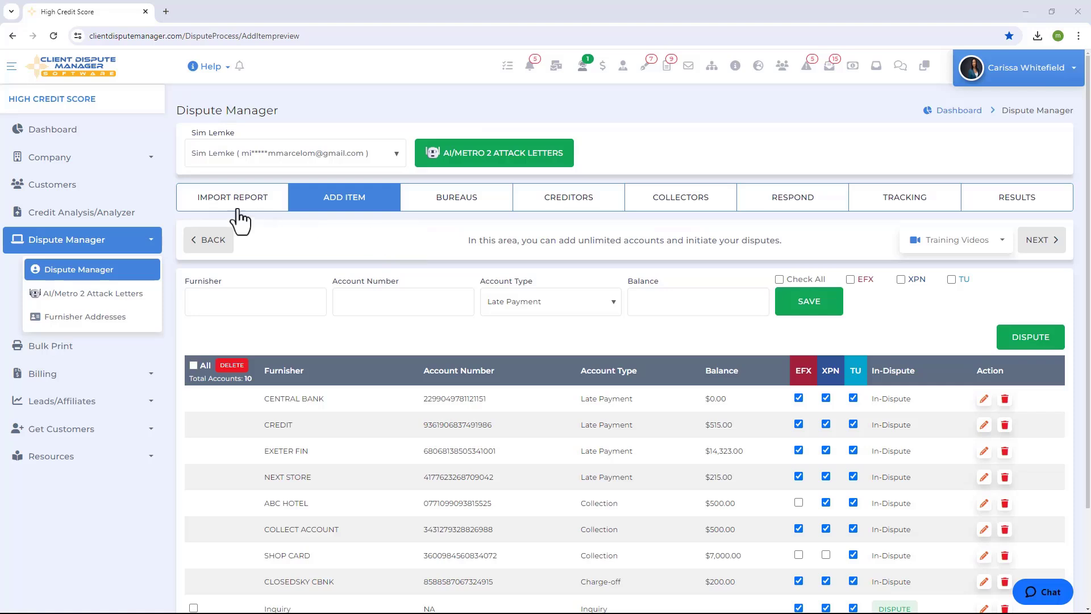
{"action": "left_click", "coordinate": [226, 208]}
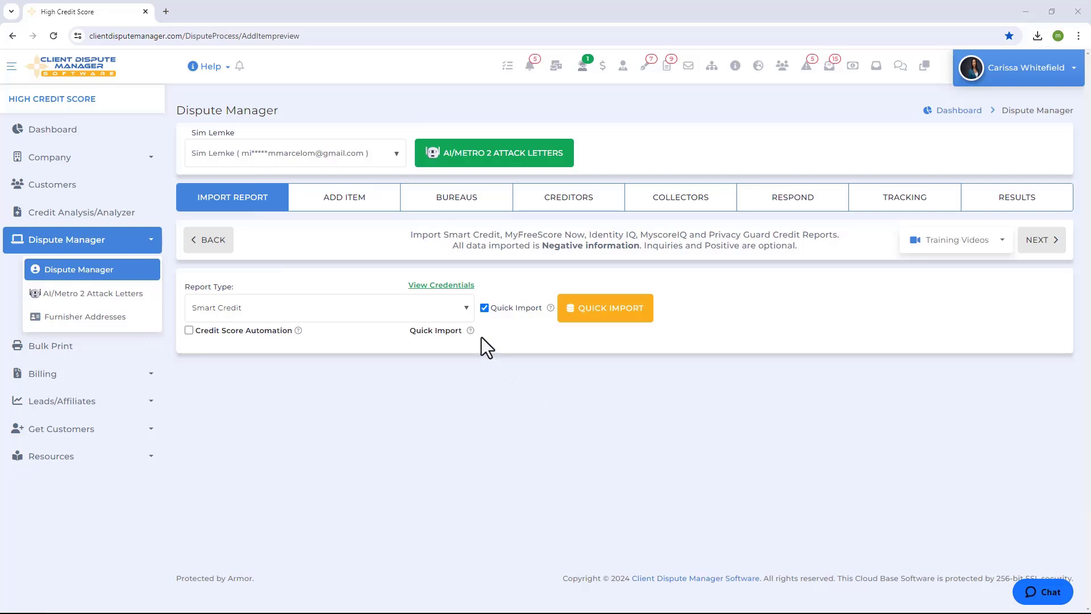
- Review the available credit report types and the customer's stored credit monitoring credentials
{"action": "left_click", "coordinate": [435, 312]}
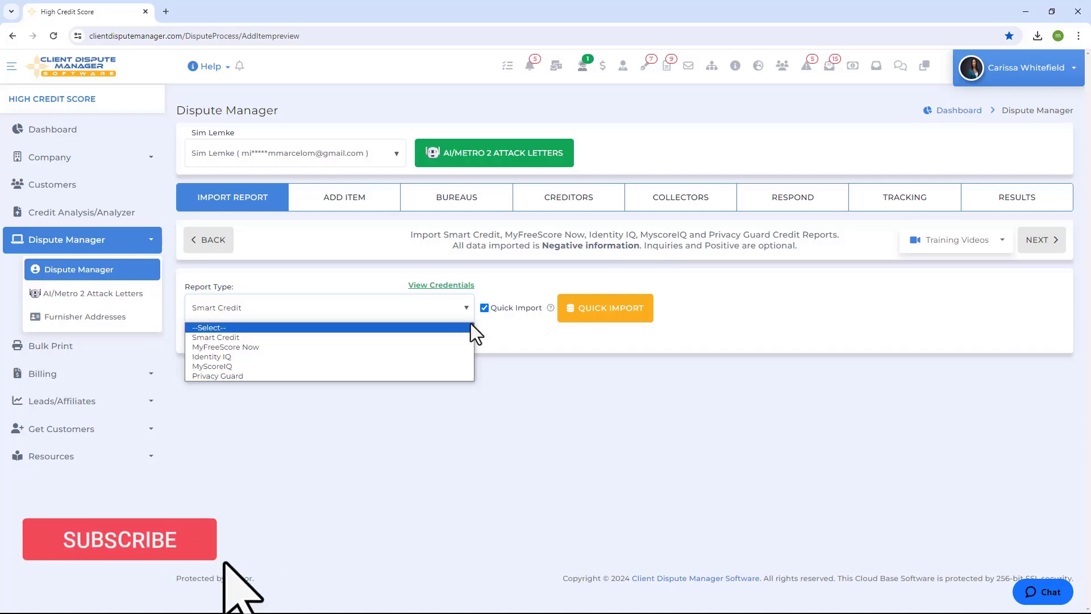
{"action": "left_click", "coordinate": [445, 290]}
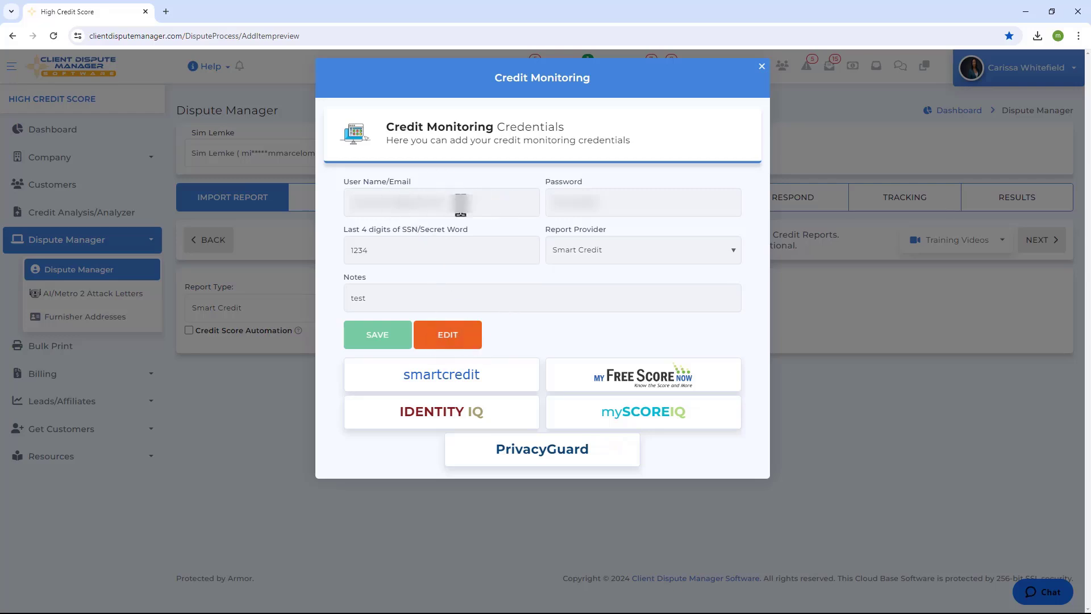
{"action": "left_click", "coordinate": [368, 334]}
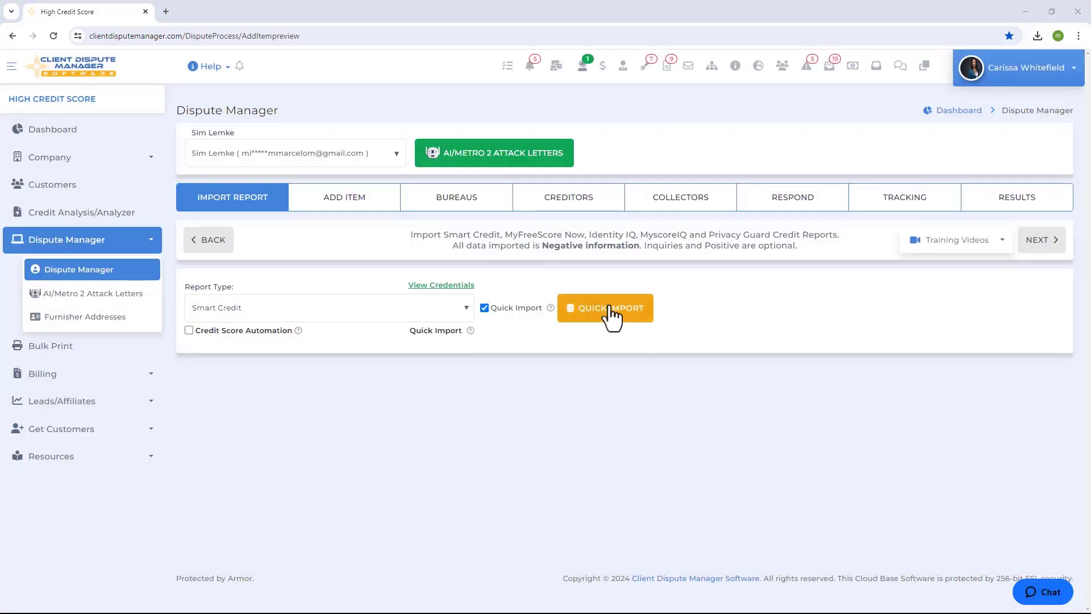
- Quick-import the customer's Smart Credit report and import its data into the dispute items list
{"action": "left_click", "coordinate": [611, 310]}
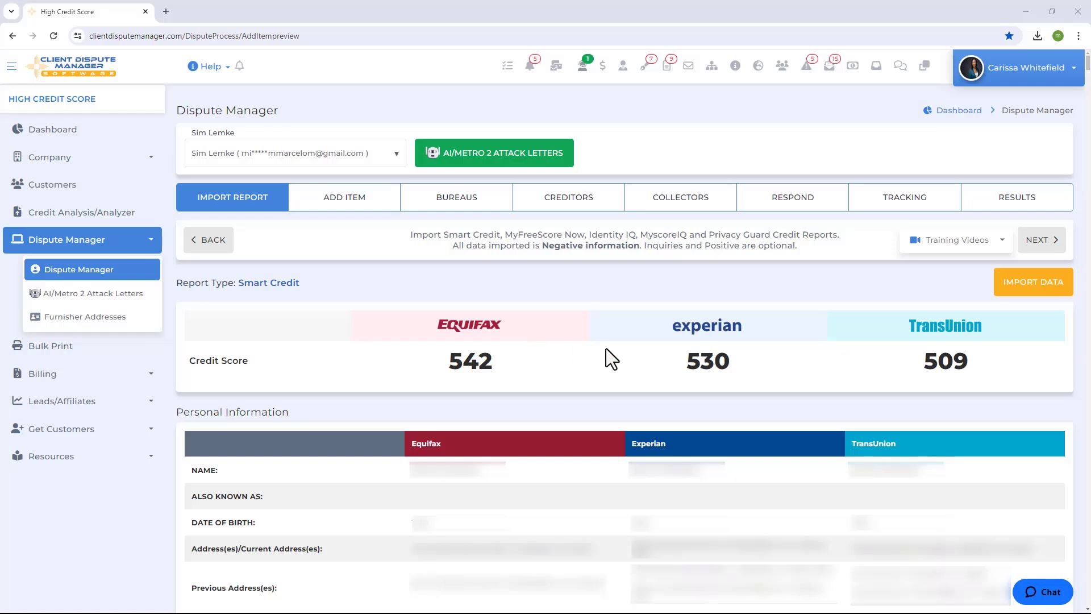
{"action": "left_click", "coordinate": [1024, 289]}
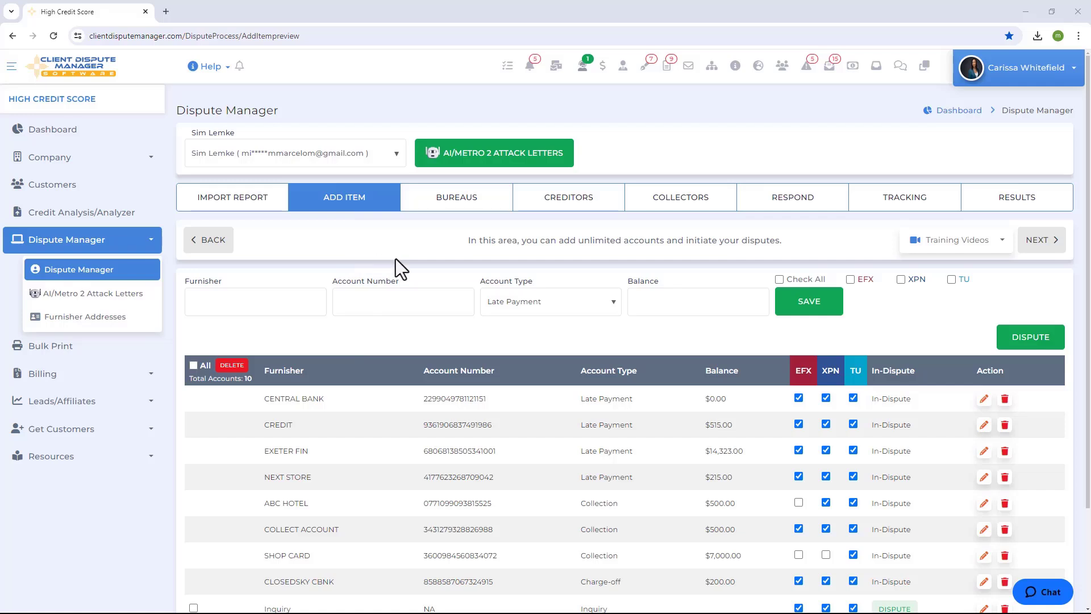
{"action": "scroll", "coordinate": [482, 295], "scroll_direction": "down", "scroll_amount": 1}
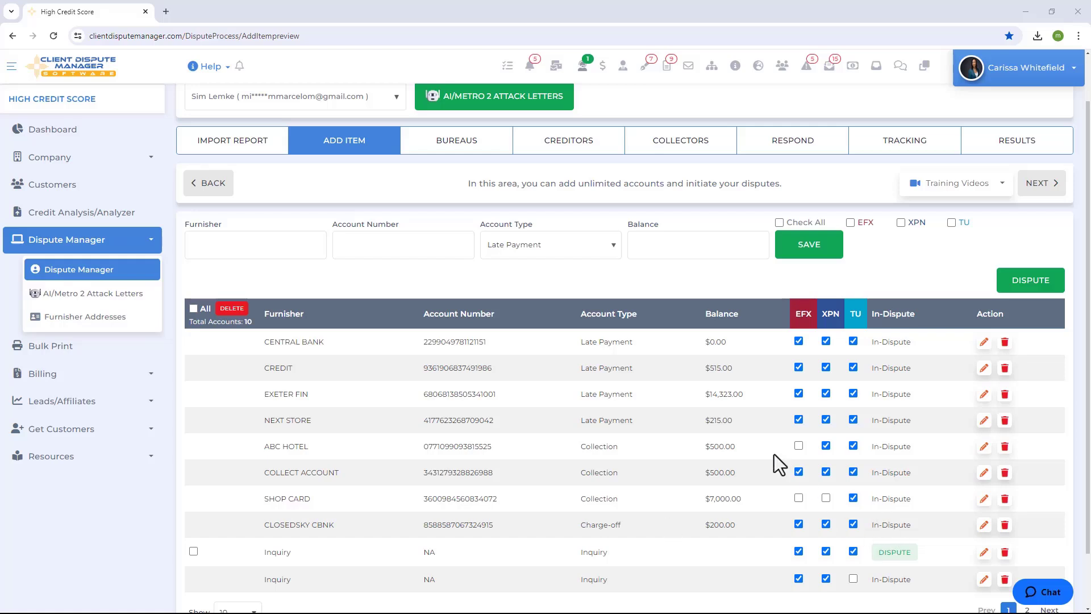
- Open the creditor disputes section and review the furnisher choices, keeping ABC HOTEL selected
{"action": "left_click", "coordinate": [578, 145]}
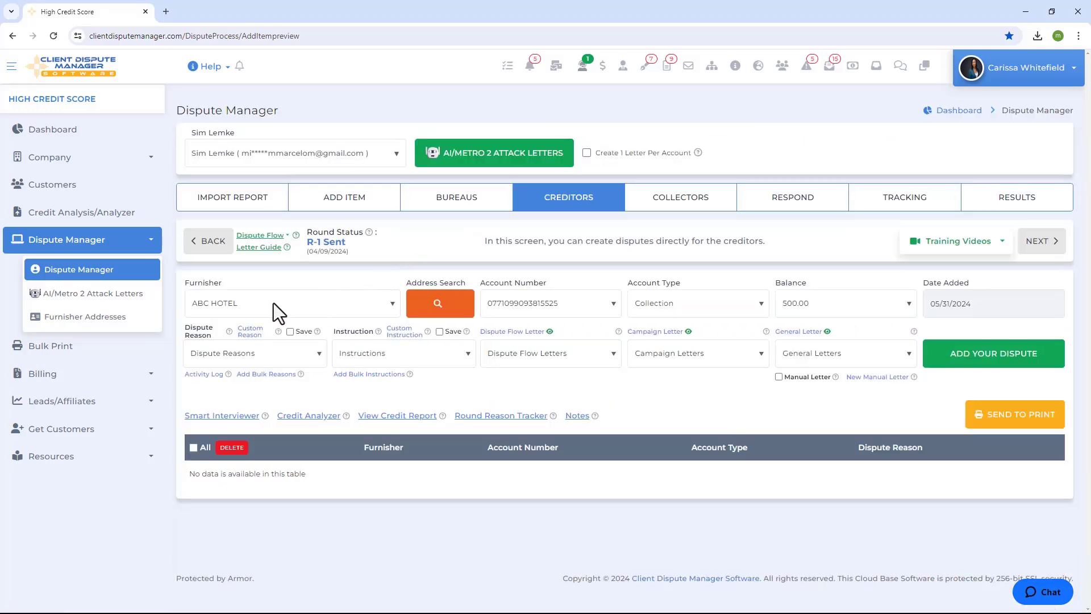
{"action": "left_click", "coordinate": [274, 302]}
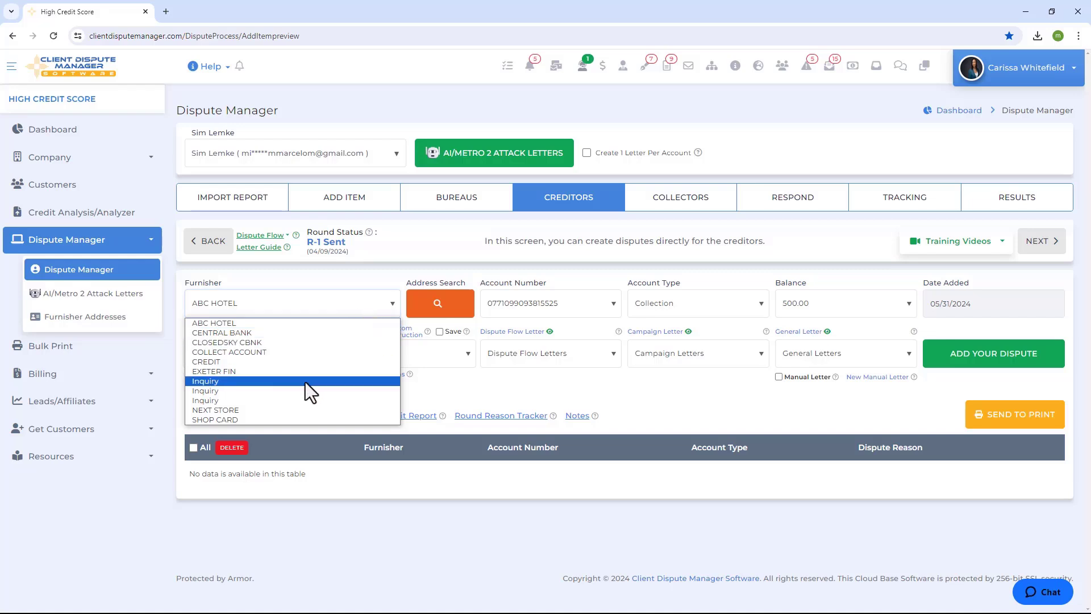
{"action": "left_click", "coordinate": [291, 286]}
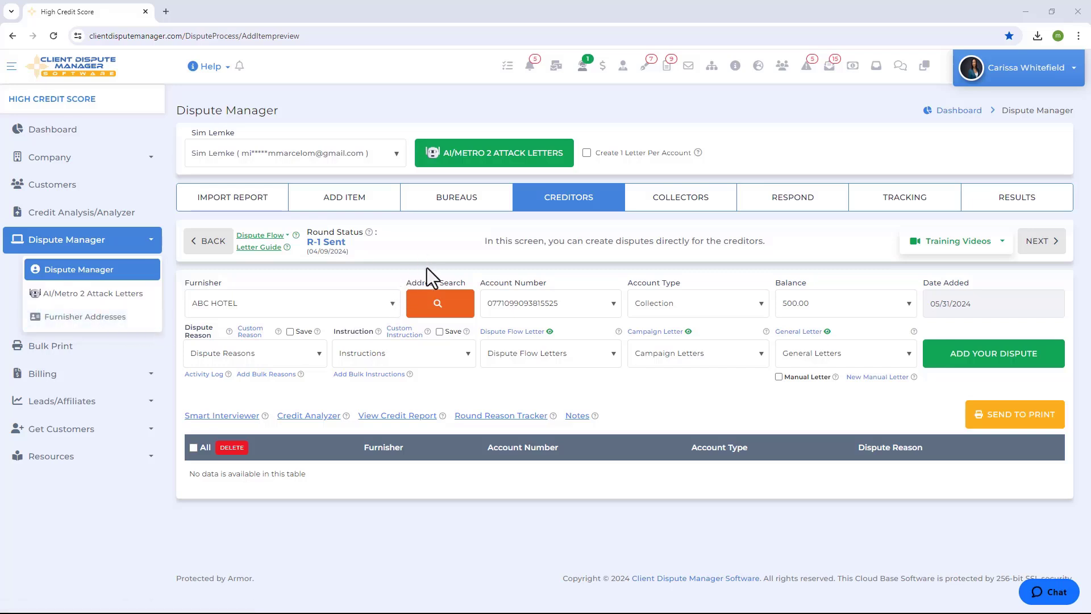
- Search the creditor addresses for Capital One and add the first entry named CAPITAL ONE to the letter, accepting the furnisher name mismatch
{"action": "left_click", "coordinate": [437, 310]}
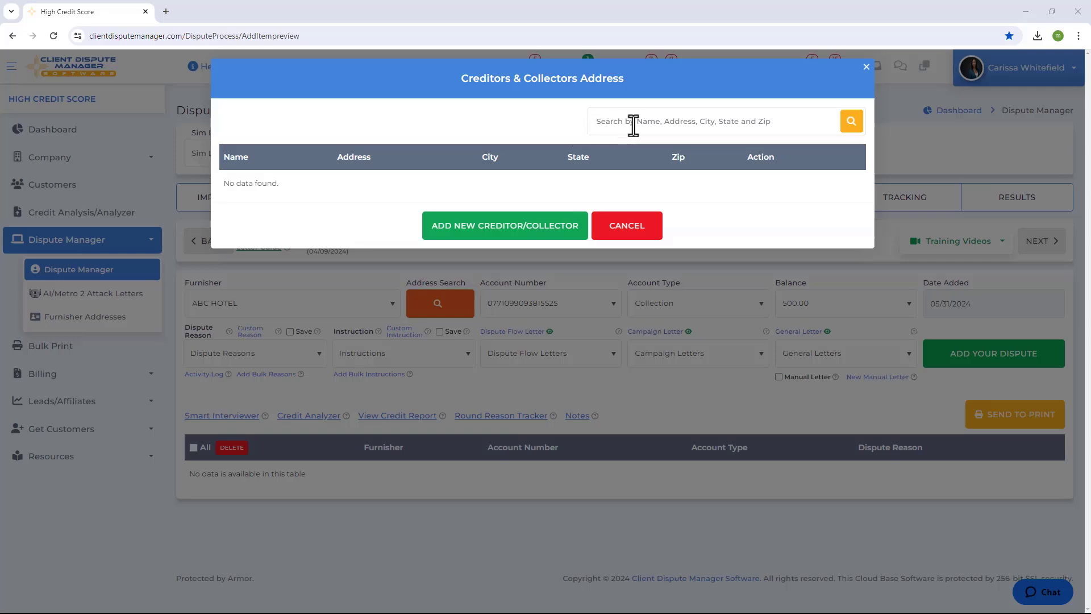
{"action": "type", "text": "Capital One"}
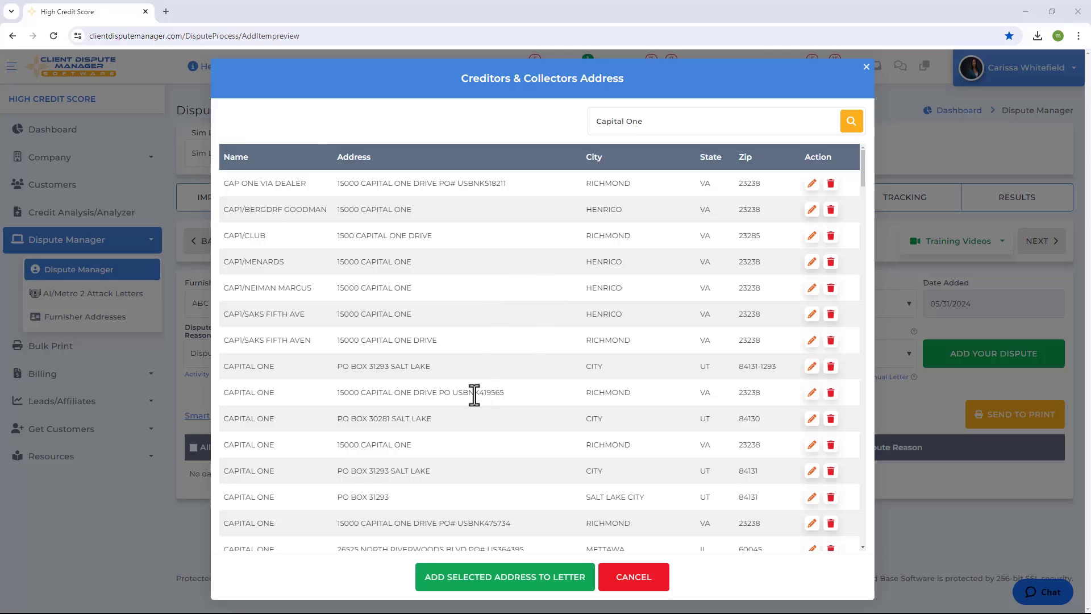
{"action": "left_click", "coordinate": [323, 367]}
{"action": "left_click", "coordinate": [477, 585]}
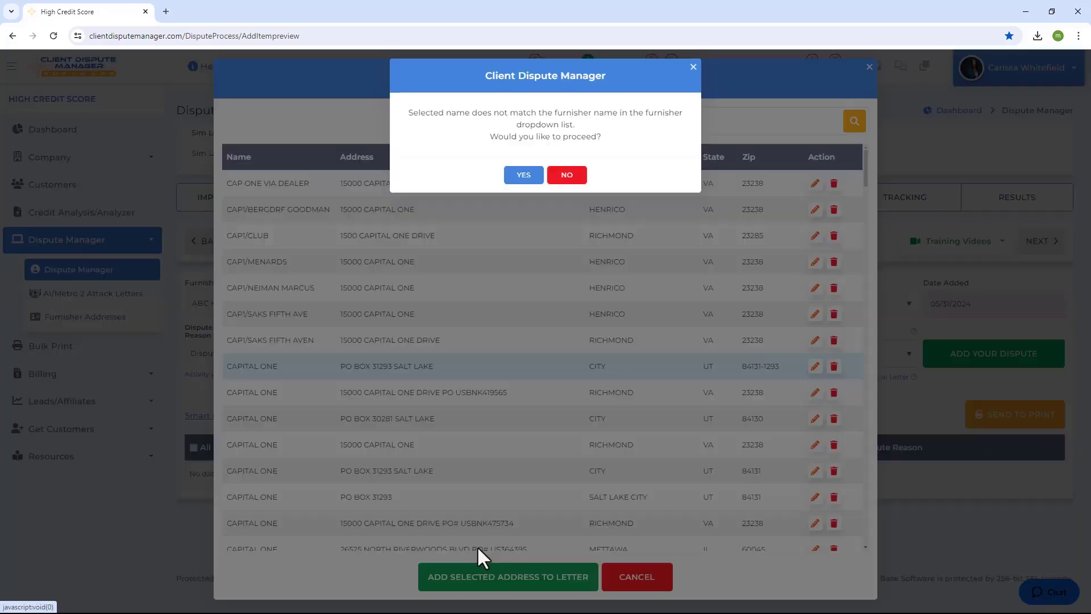
{"action": "left_click", "coordinate": [521, 174]}
{"action": "left_click", "coordinate": [523, 176]}
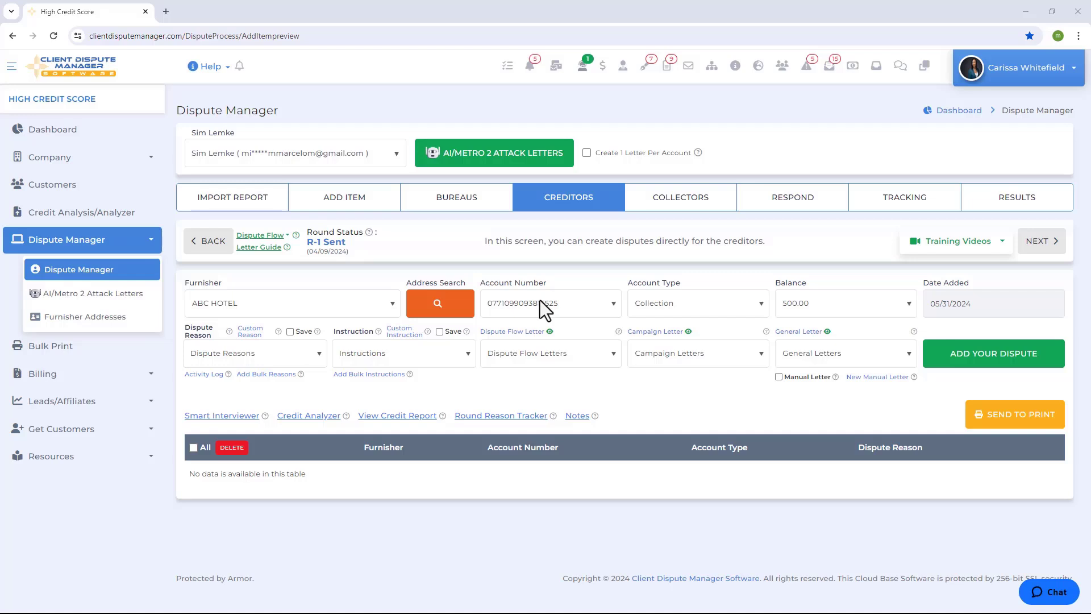
- Set the dispute reason to the account-based option "This account should be closed, but it's open."
{"action": "left_click", "coordinate": [252, 353]}
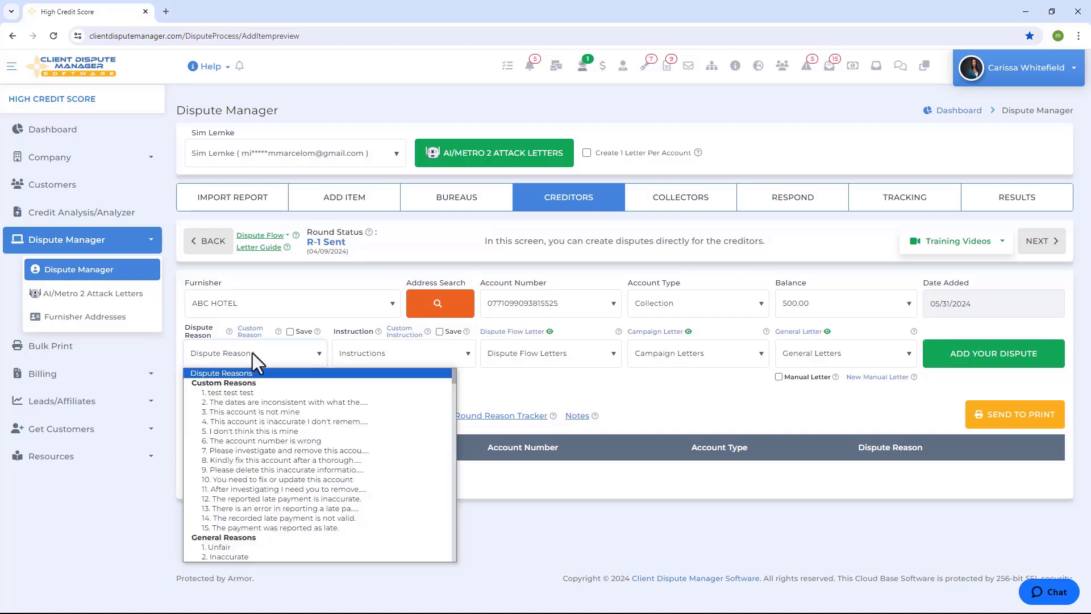
{"action": "scroll", "coordinate": [255, 451], "scroll_direction": "down", "scroll_amount": 6}
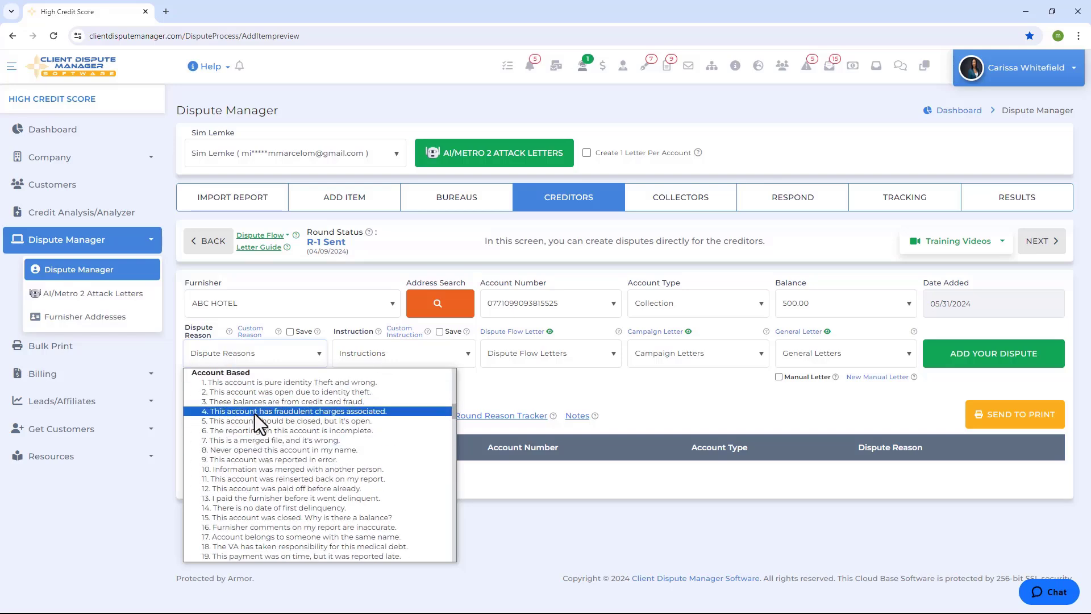
{"action": "left_click", "coordinate": [265, 422]}
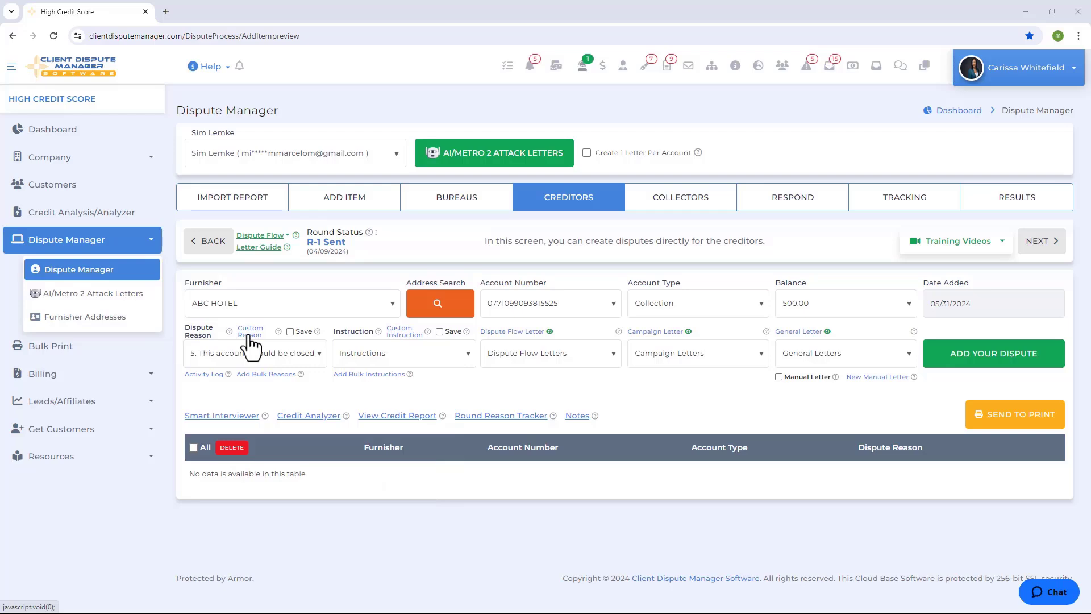
- Set the instruction to option 19, "After correcting the issues, send a full report back."
{"action": "left_click", "coordinate": [409, 356]}
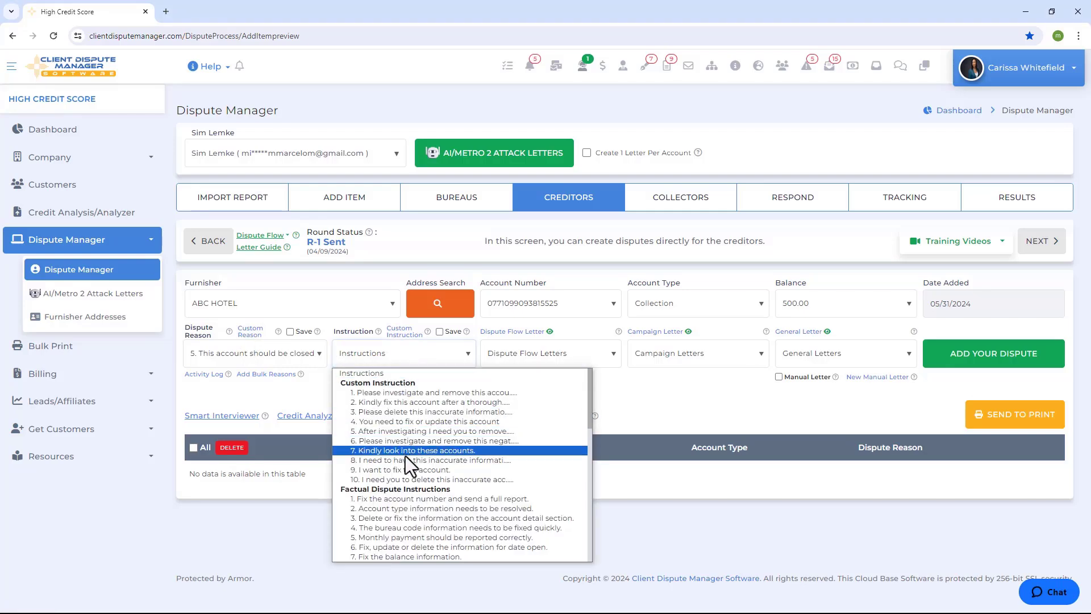
{"action": "scroll", "coordinate": [407, 460], "scroll_direction": "down", "scroll_amount": 7}
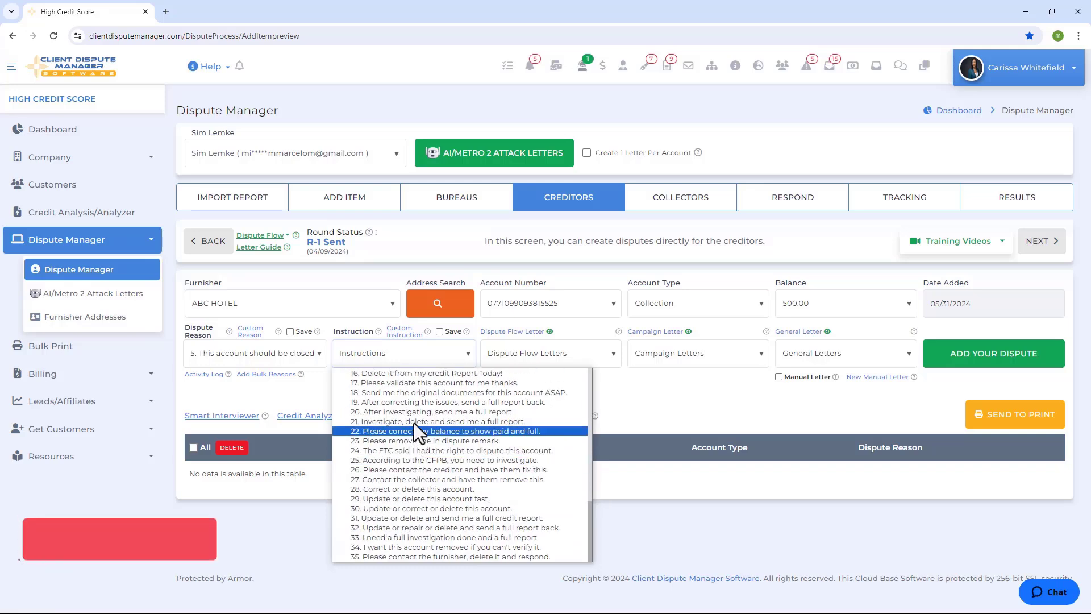
{"action": "left_click", "coordinate": [410, 403]}
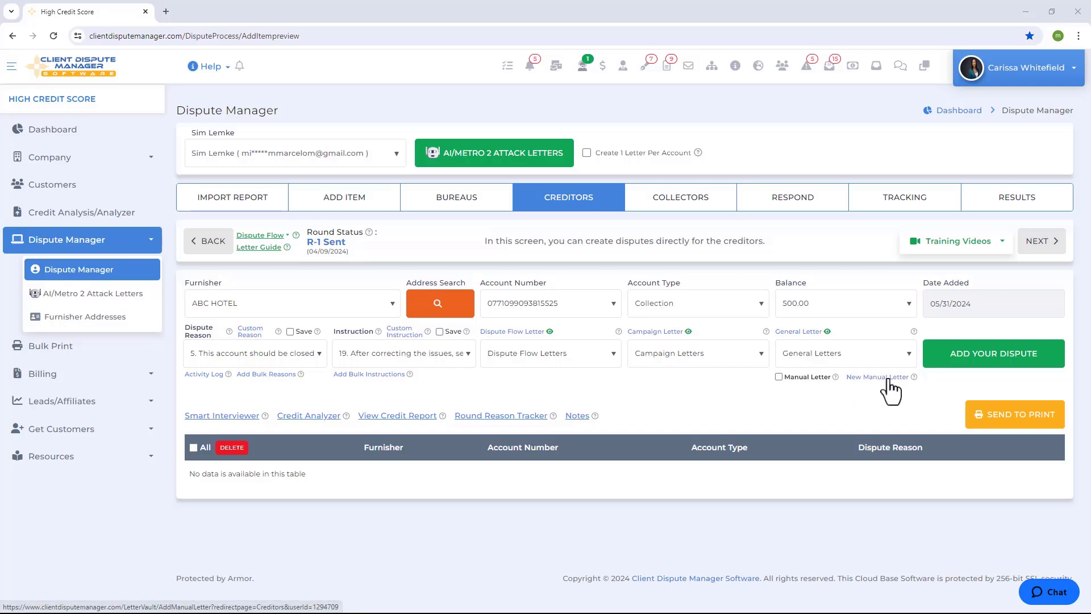
- Check the Letter Vault's location and the manual letters offered for the creditor dispute
{"action": "left_click", "coordinate": [54, 162]}
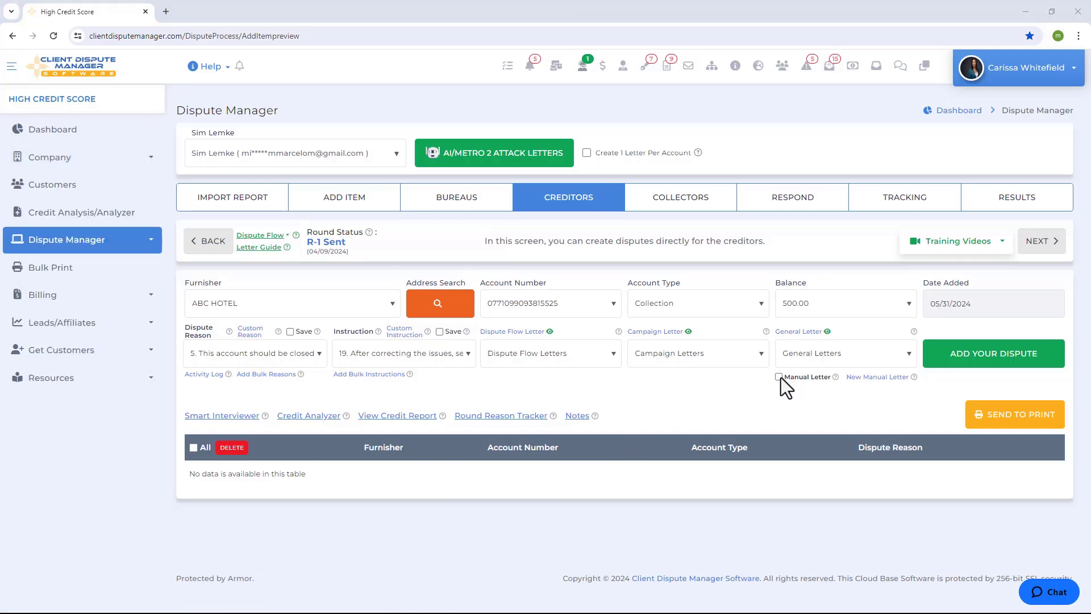
{"action": "left_click", "coordinate": [778, 377]}
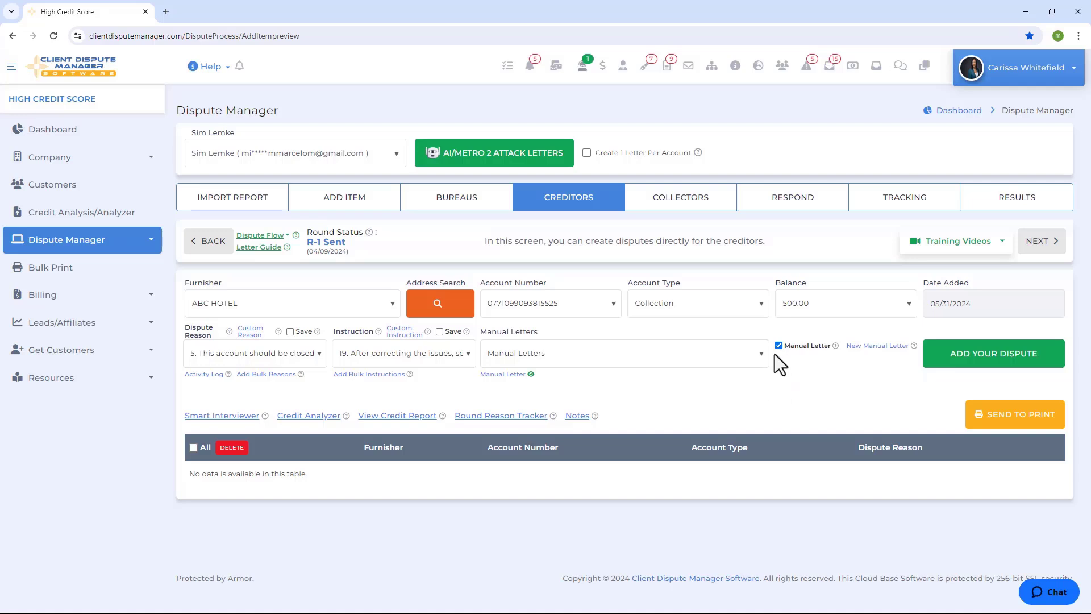
{"action": "left_click", "coordinate": [540, 358]}
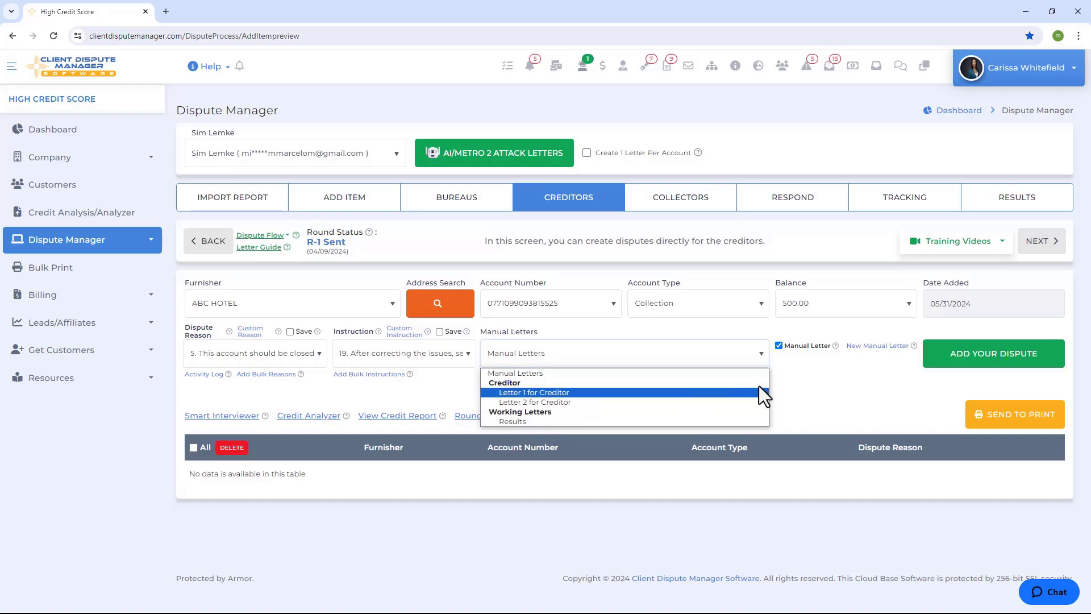
{"action": "left_click", "coordinate": [778, 345]}
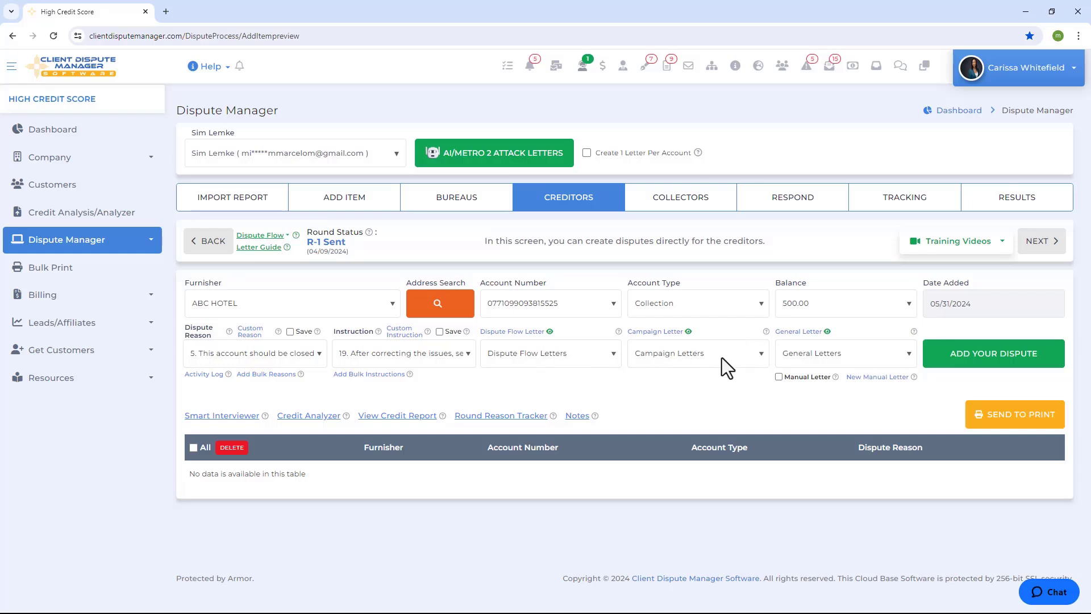
- Review the dispute flow letters, choose Letter 1 from the Charge-Off campaign letters, and preview it
{"action": "left_click", "coordinate": [592, 358]}
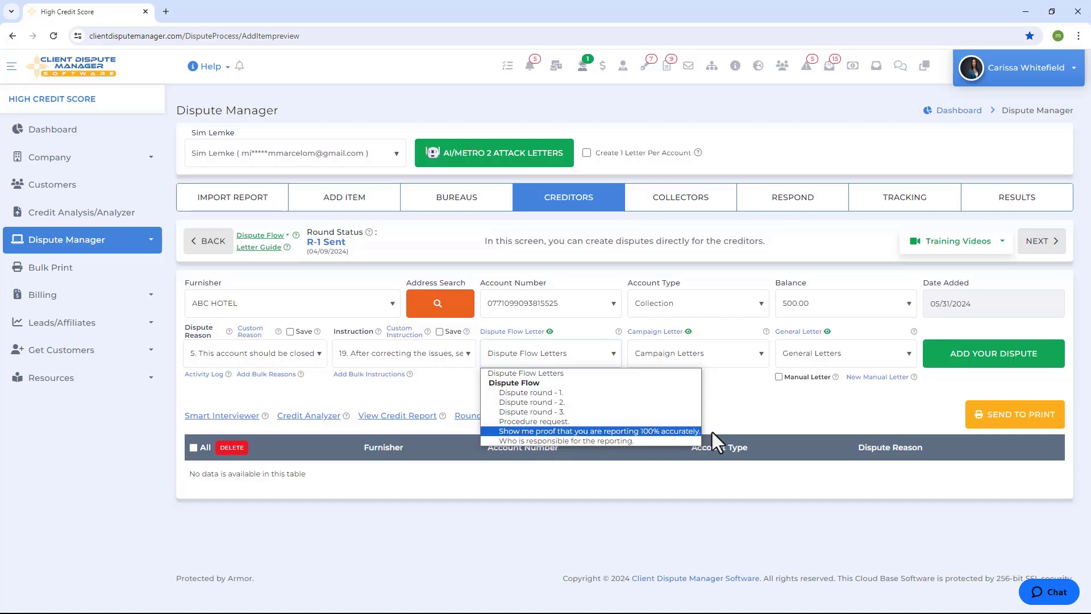
{"action": "left_click", "coordinate": [707, 358]}
{"action": "scroll", "coordinate": [706, 438], "scroll_direction": "down", "scroll_amount": 4}
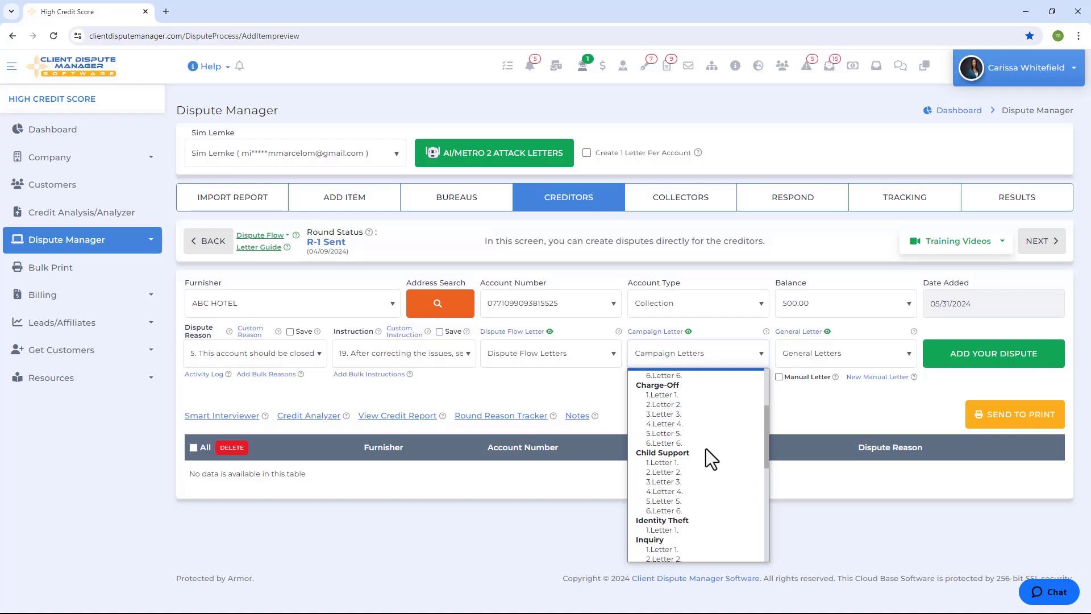
{"action": "left_click", "coordinate": [677, 396]}
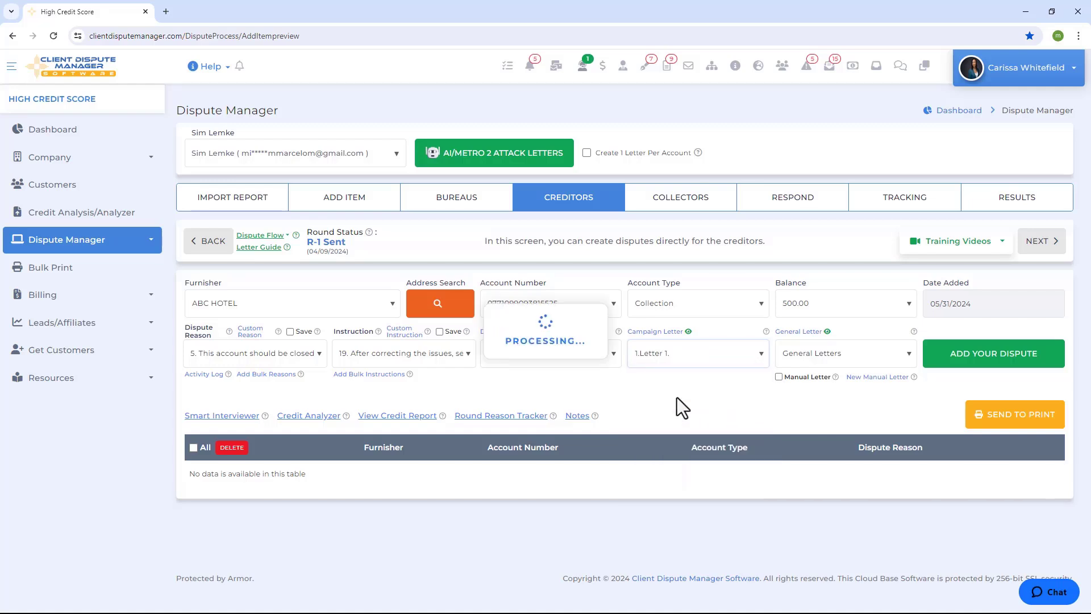
{"action": "left_click", "coordinate": [689, 334]}
{"action": "left_click", "coordinate": [665, 363]}
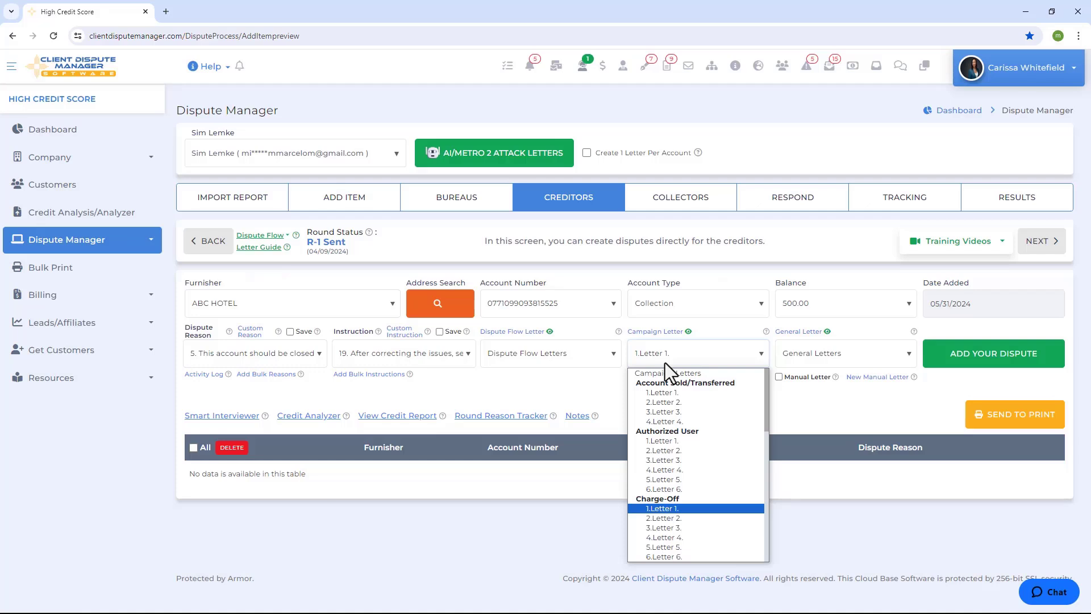
{"action": "left_click", "coordinate": [800, 418]}
- Review the general letter options, from the initial and direct disputes to the goodwill and inquiry removal letters
{"action": "left_click", "coordinate": [823, 349]}
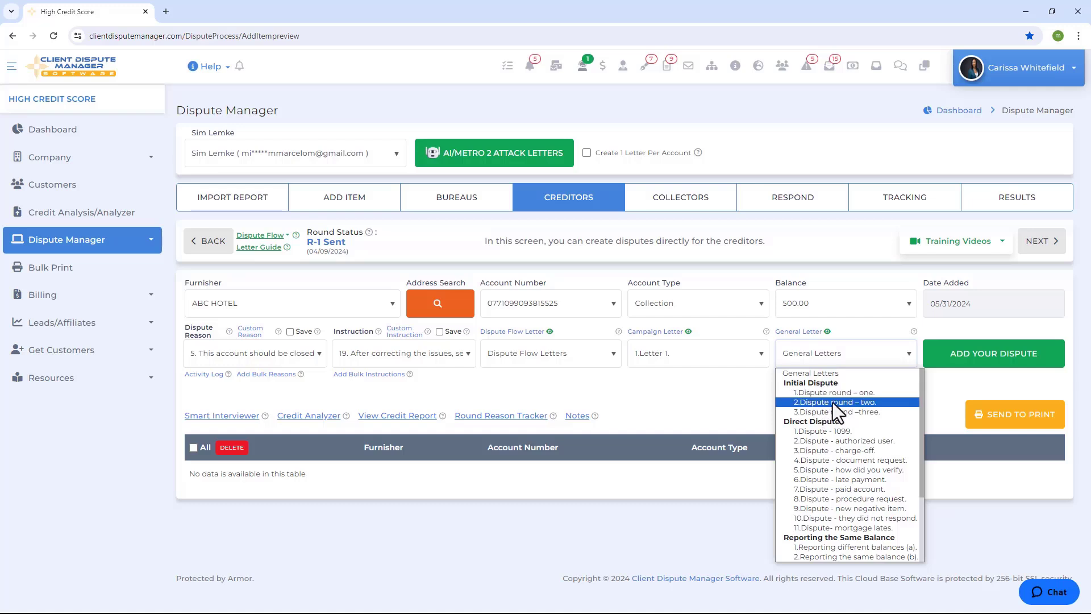
{"action": "scroll", "coordinate": [827, 415], "scroll_direction": "down", "scroll_amount": 3}
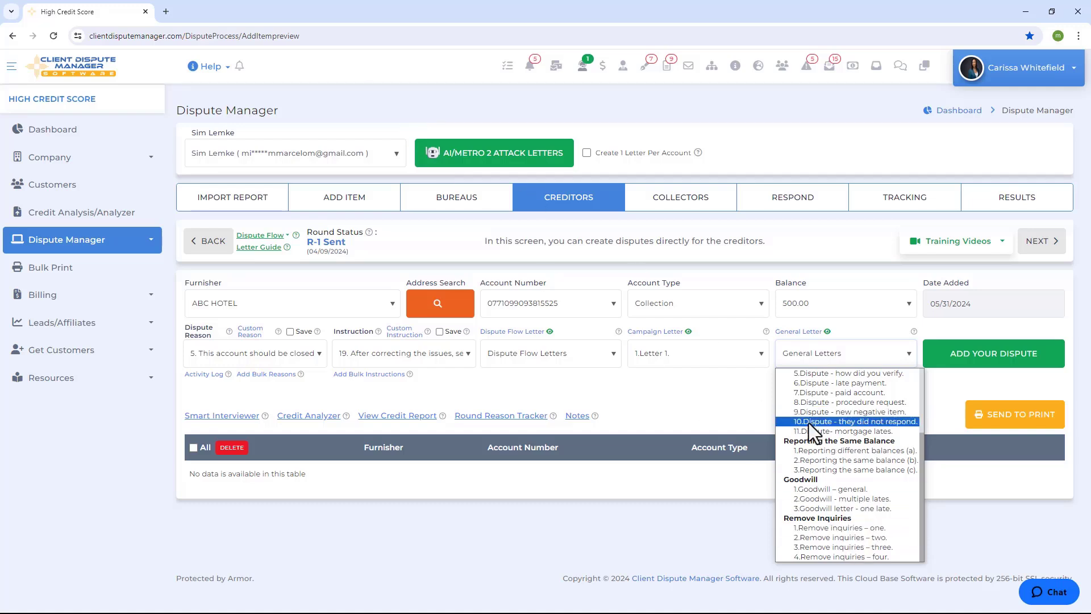
{"action": "left_click", "coordinate": [697, 380]}
- Choose the dispute flow letter "Dispute round - 1." and open its text for editing
{"action": "left_click", "coordinate": [517, 354]}
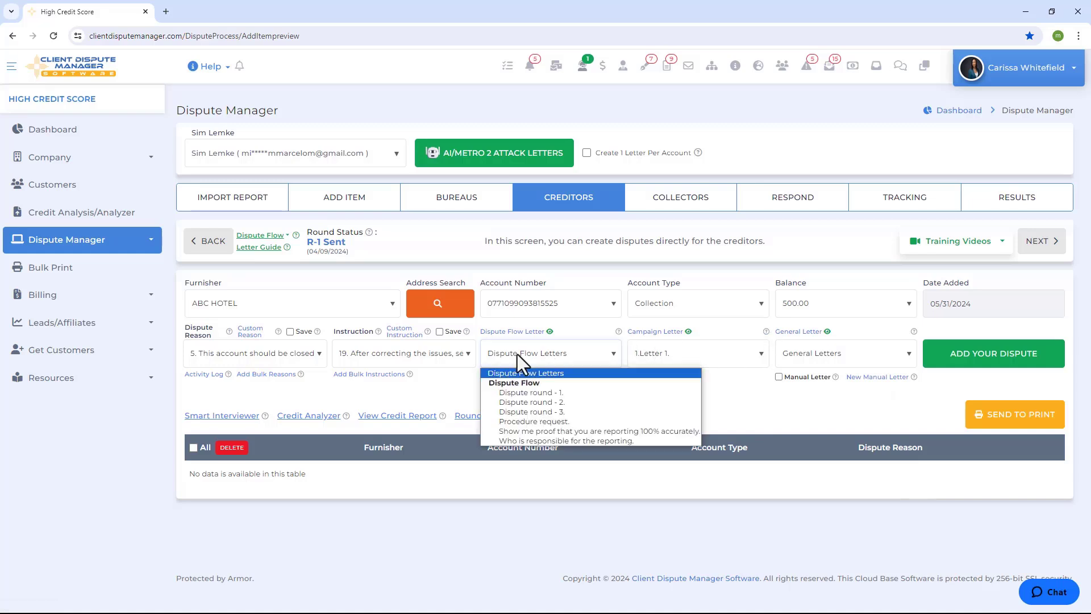
{"action": "left_click", "coordinate": [521, 393]}
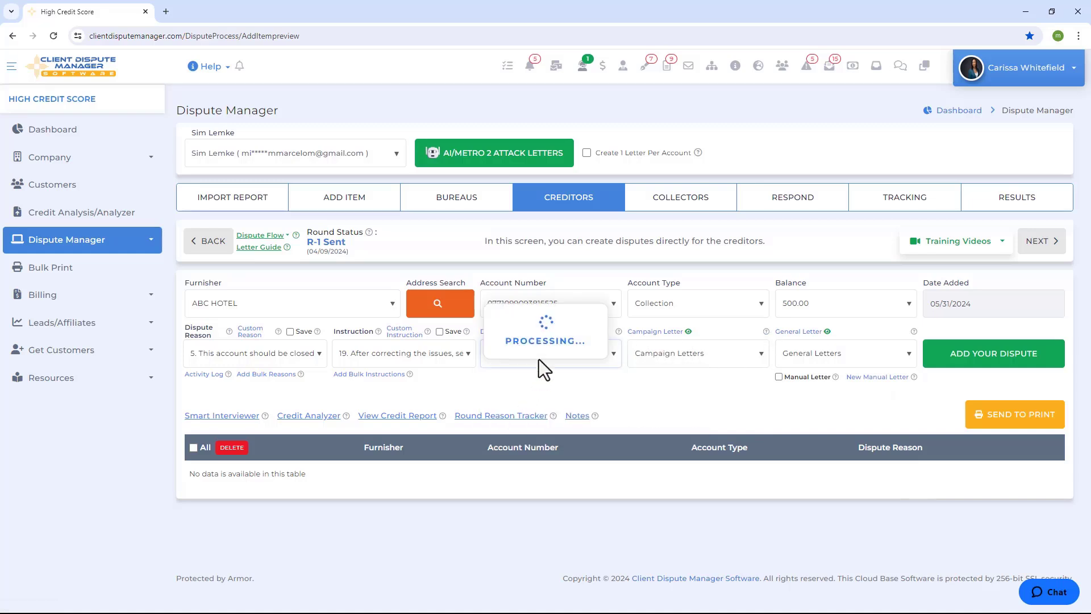
{"action": "left_click", "coordinate": [550, 333]}
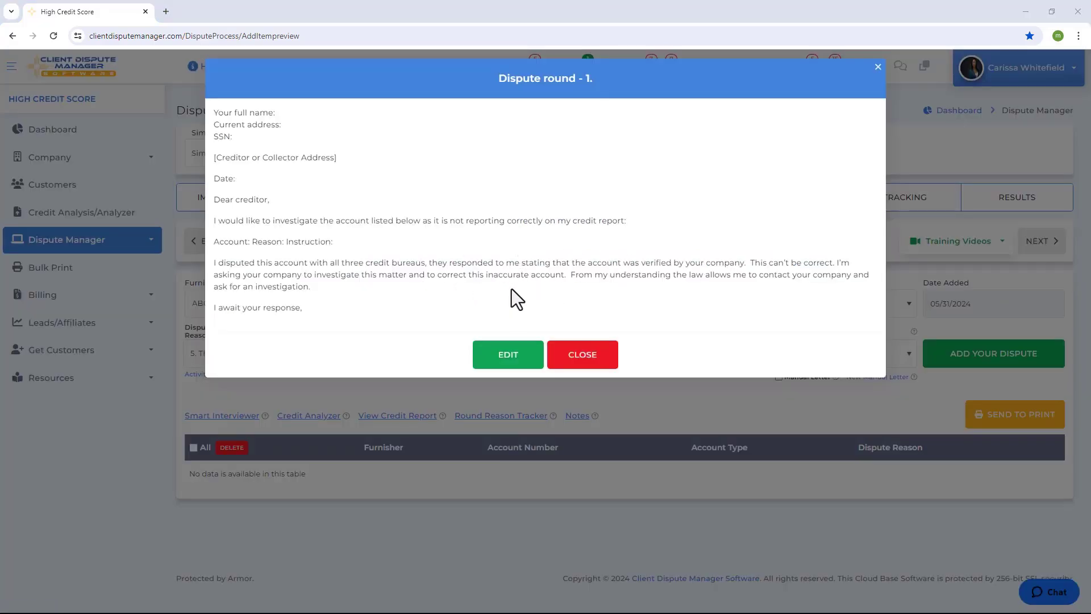
{"action": "left_click", "coordinate": [504, 357]}
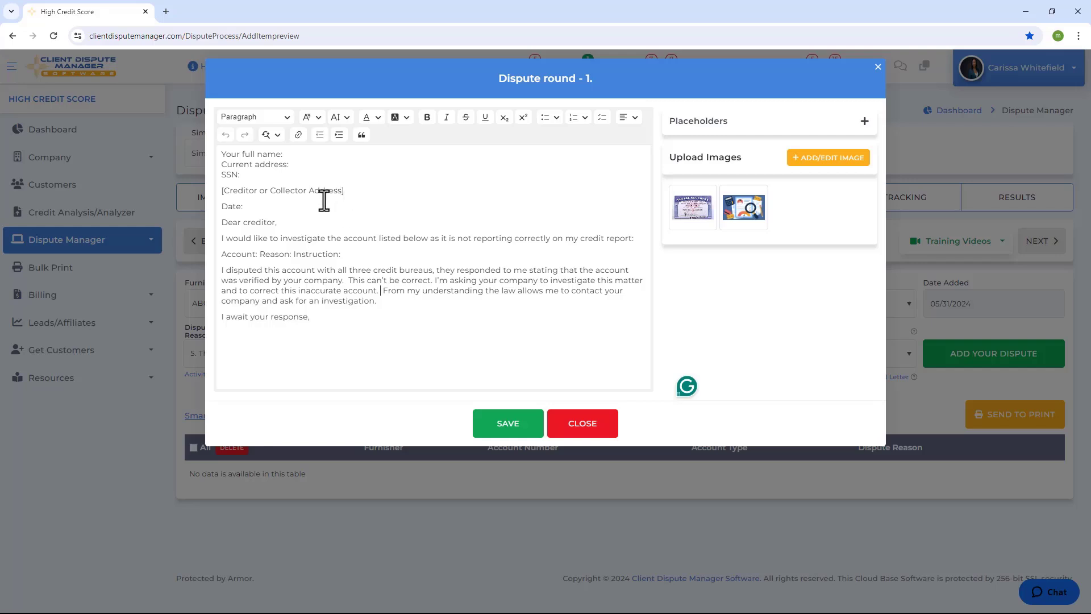
- Review the letter's header block and its account, reason and instruction line, and save the "Dispute round - 1." letter
{"action": "left_click_drag", "start_coordinate": [290, 222], "coordinate": [223, 154]}
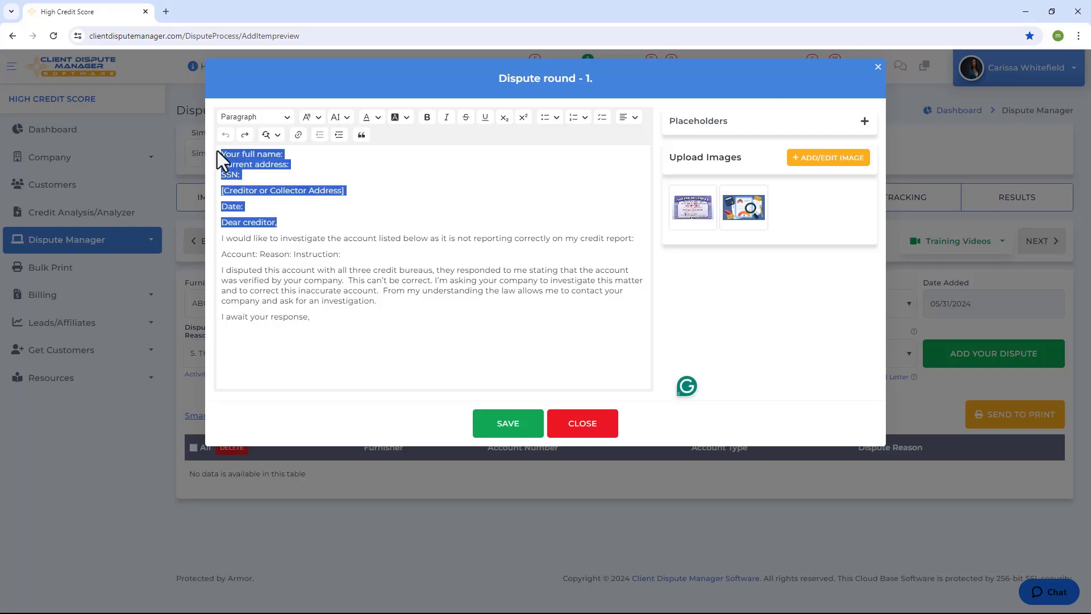
{"action": "left_click", "coordinate": [352, 254]}
{"action": "left_click_drag", "start_coordinate": [340, 254], "coordinate": [223, 252]}
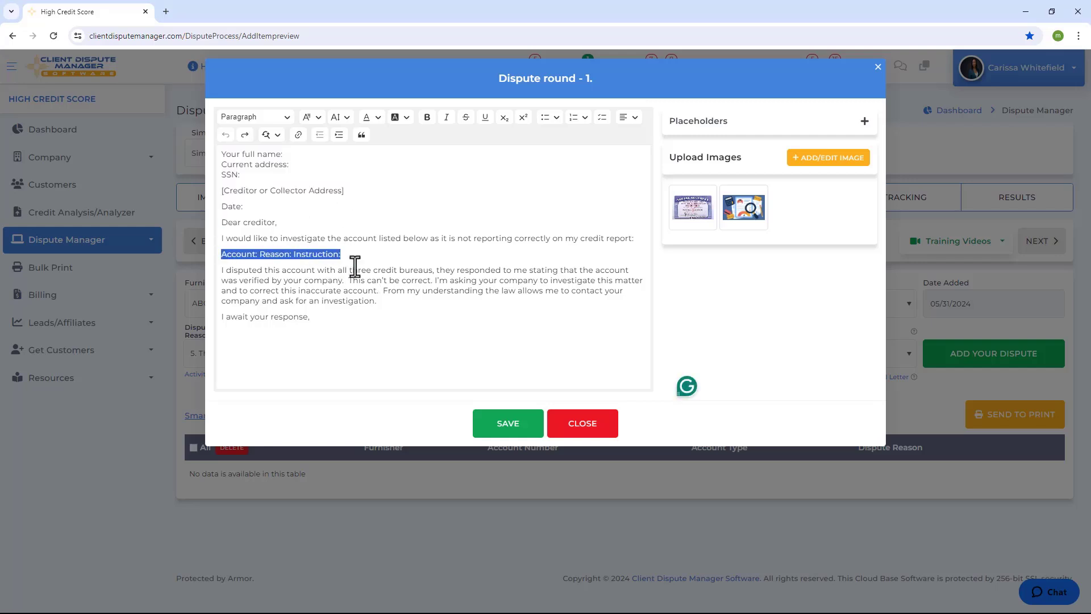
{"action": "left_click", "coordinate": [390, 256]}
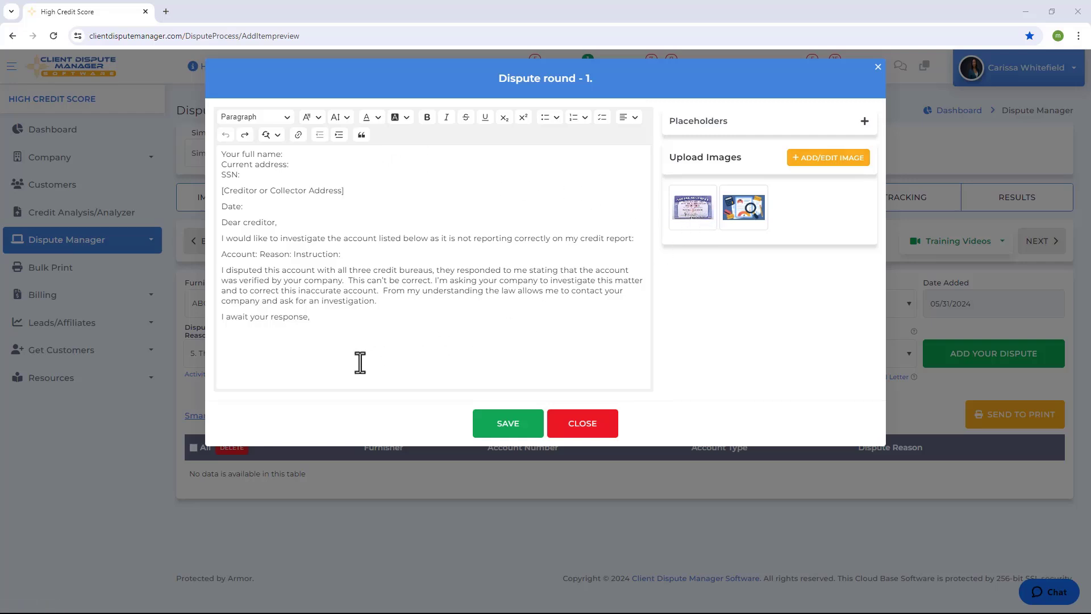
{"action": "left_click", "coordinate": [505, 435]}
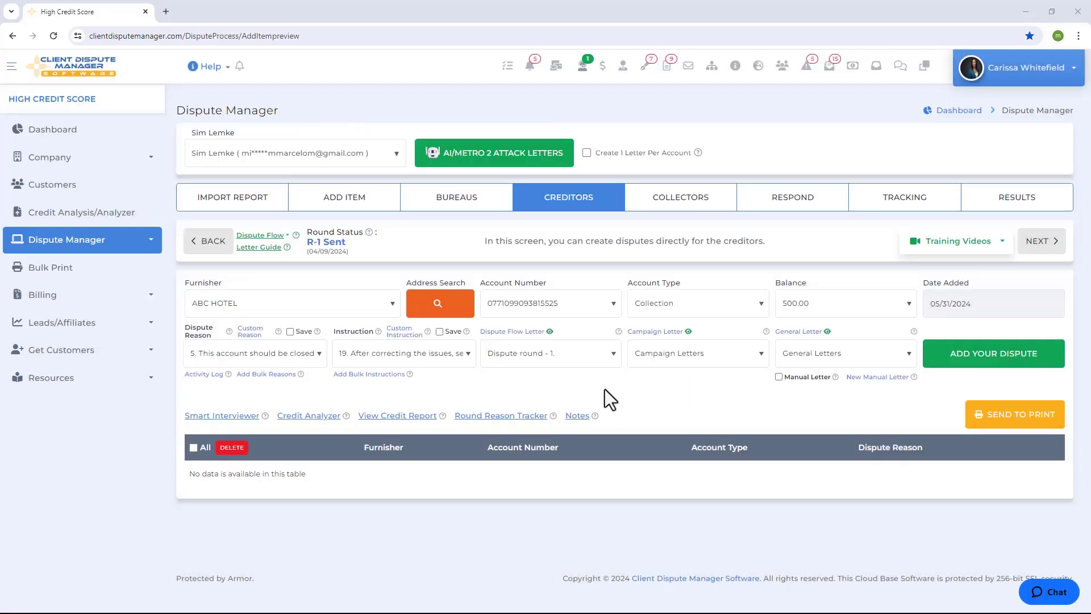
- Add the ABC HOTEL dispute and send it to print as round 1, keeping the follow-up letter due at 45
{"action": "left_click", "coordinate": [985, 358]}
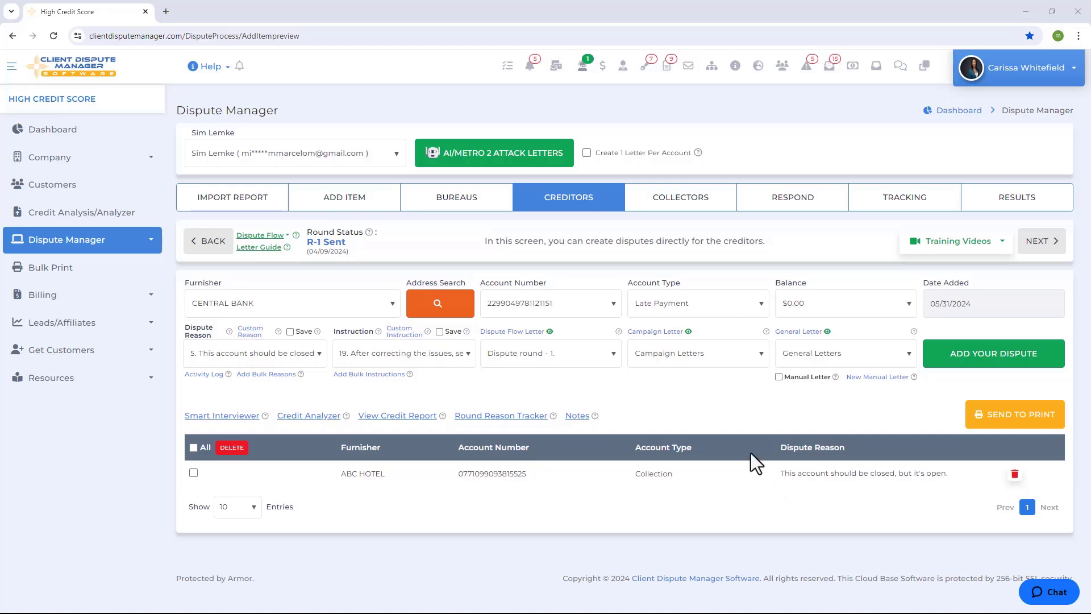
{"action": "left_click", "coordinate": [259, 313]}
{"action": "left_click", "coordinate": [1009, 426]}
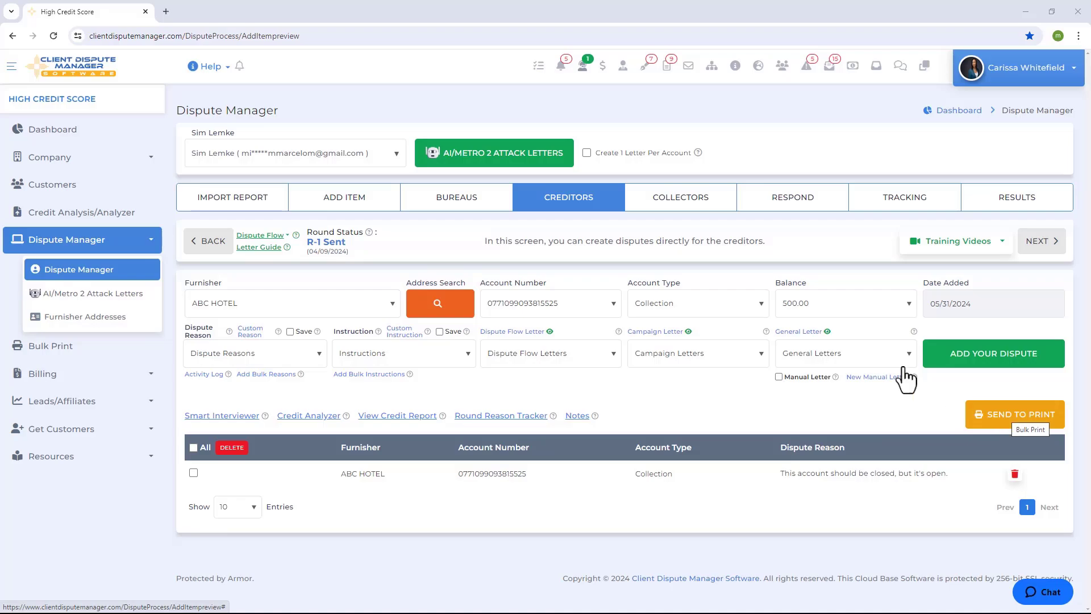
{"action": "left_click", "coordinate": [489, 180]}
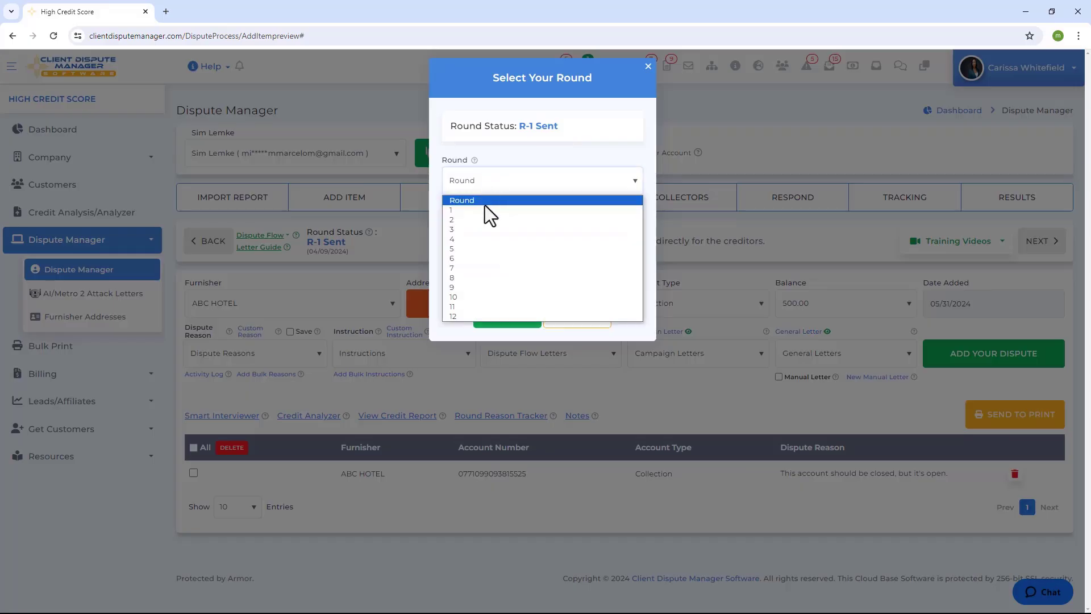
{"action": "left_click", "coordinate": [455, 211]}
{"action": "left_click", "coordinate": [462, 276]}
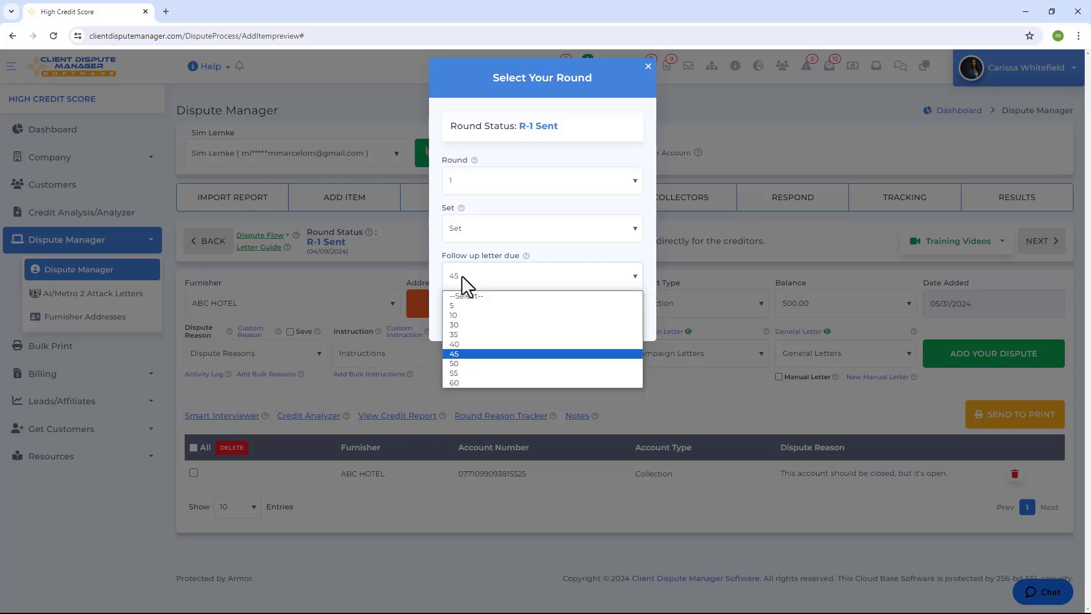
{"action": "left_click", "coordinate": [462, 276]}
{"action": "left_click", "coordinate": [506, 316]}
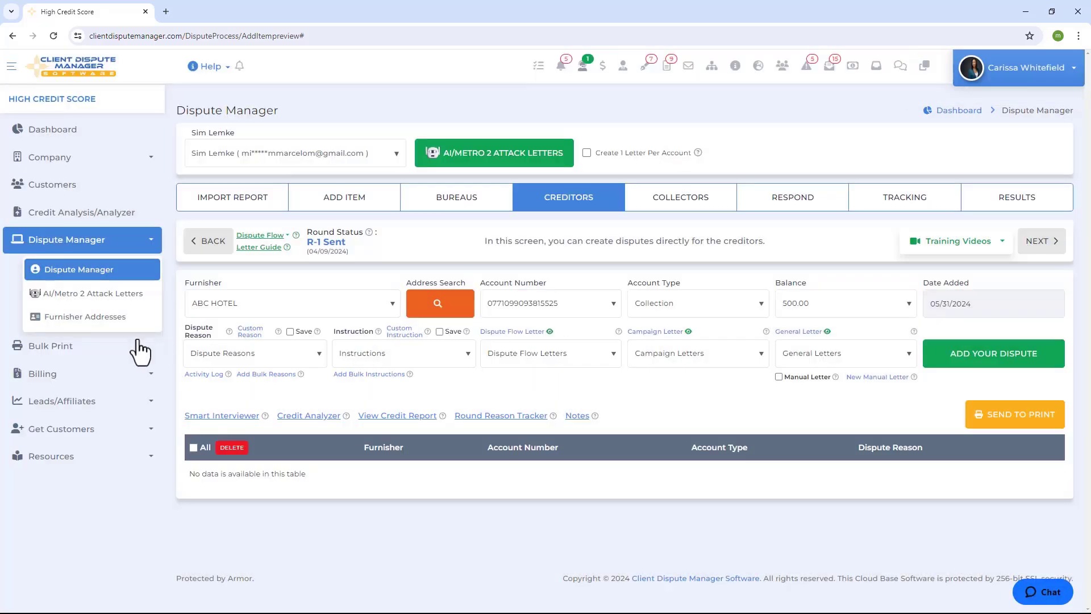
- Go to the Bulk Print area and turn on Print Automation
{"action": "left_click", "coordinate": [56, 357]}
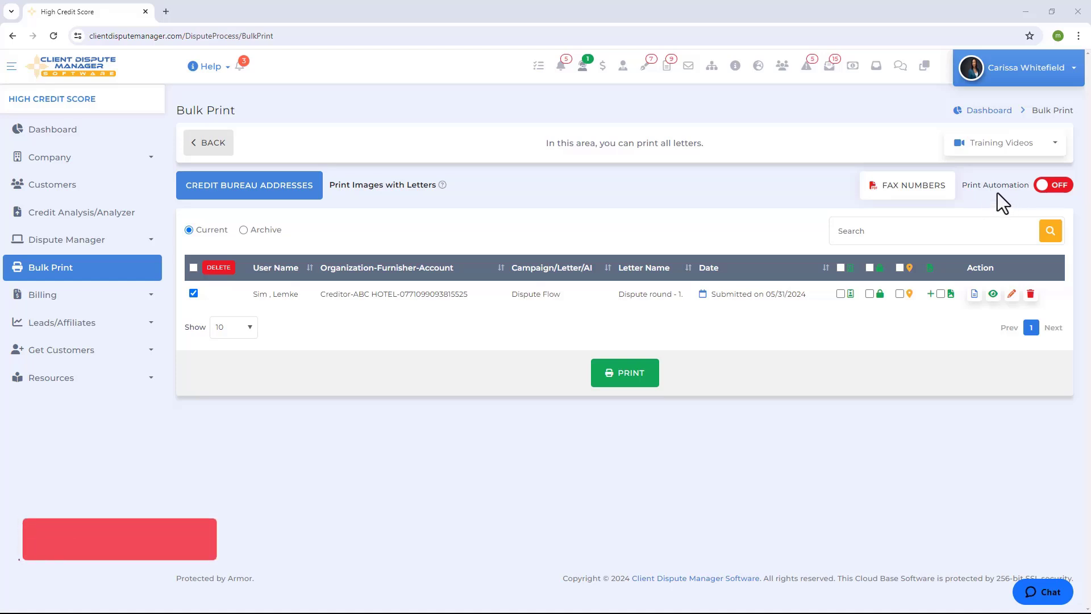
{"action": "left_click", "coordinate": [1058, 190]}
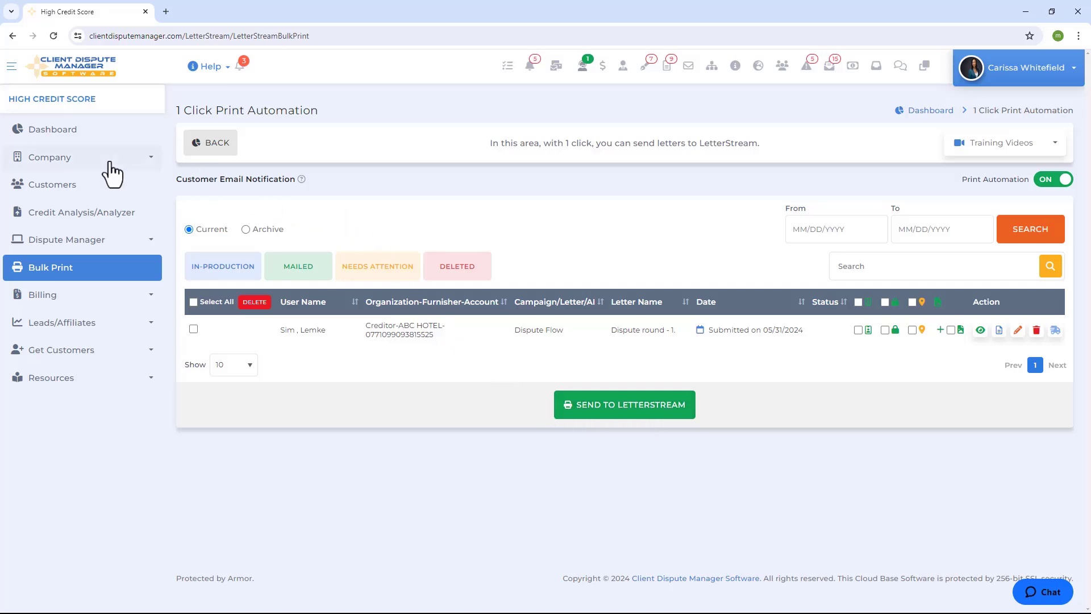
- Open the company's Notify/Automation settings for 1 Click Print Automation with LetterStream
{"action": "left_click", "coordinate": [90, 163]}
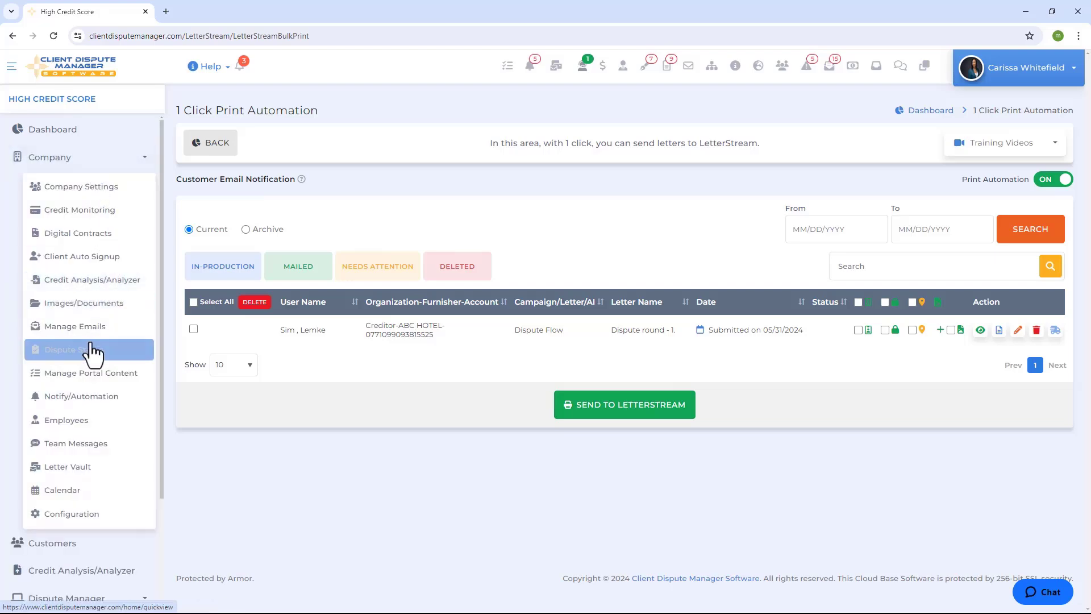
{"action": "left_click", "coordinate": [86, 397]}
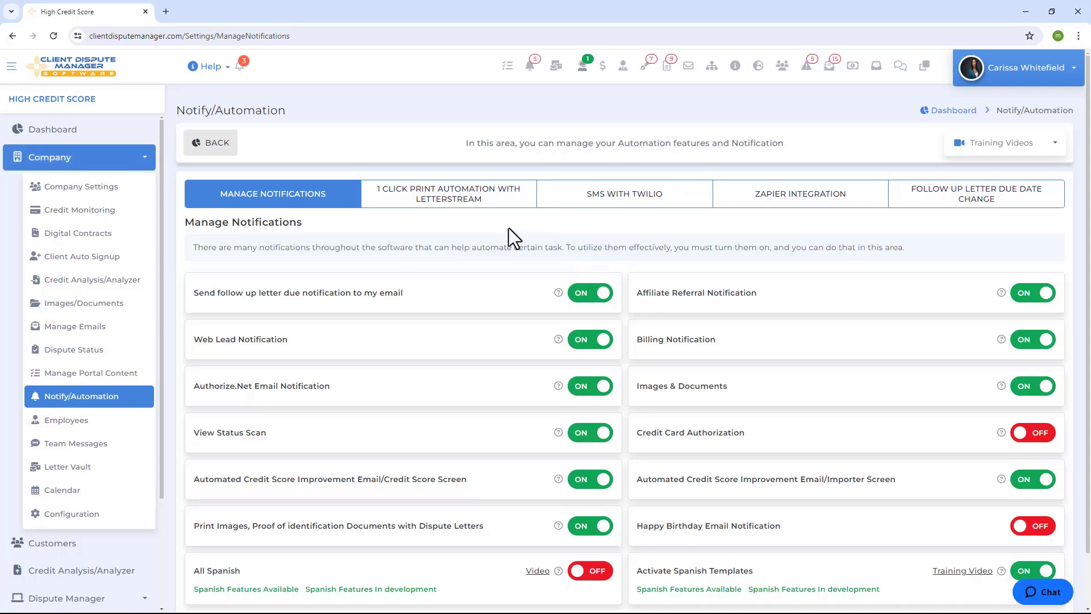
{"action": "left_click", "coordinate": [437, 198]}
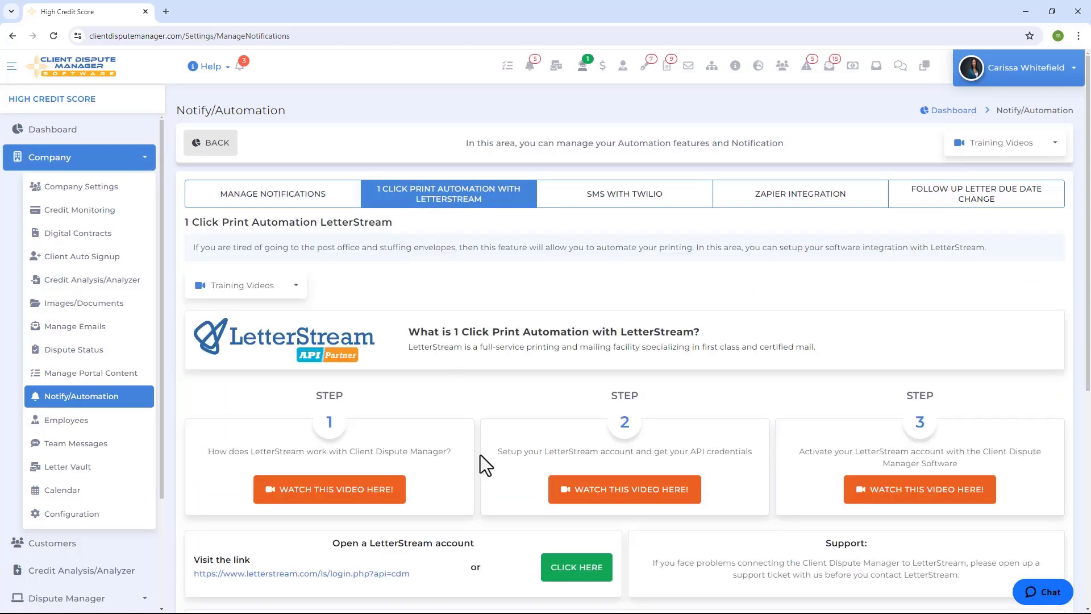